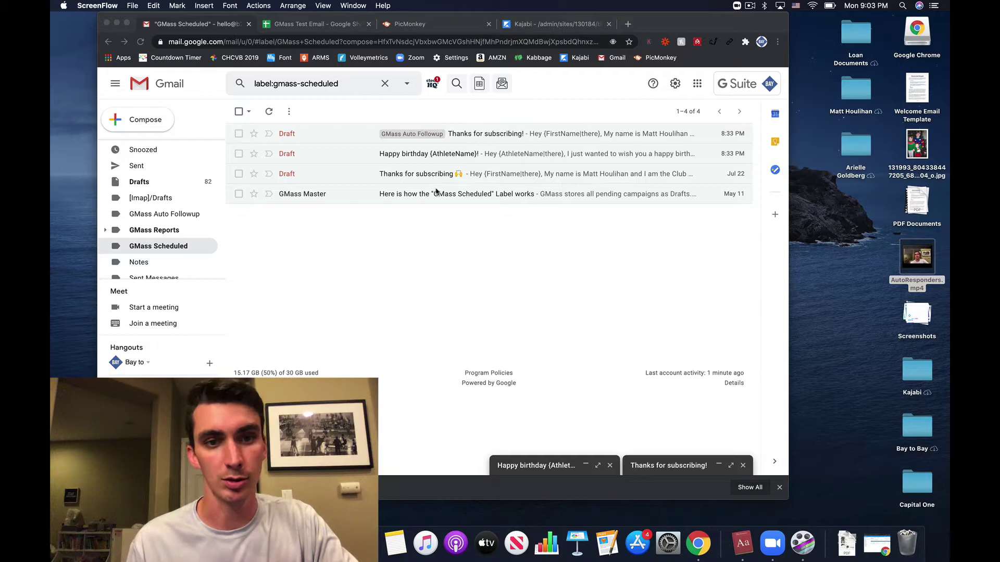
Step: Connect the GMass Test Email spreadsheet as the new draft's recipient list
click(375, 253)
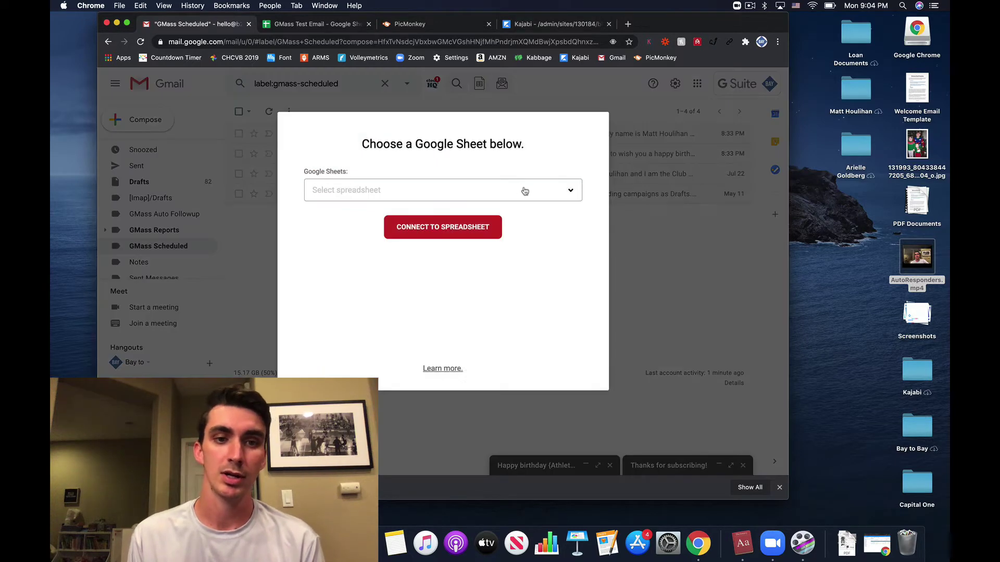
click(523, 190)
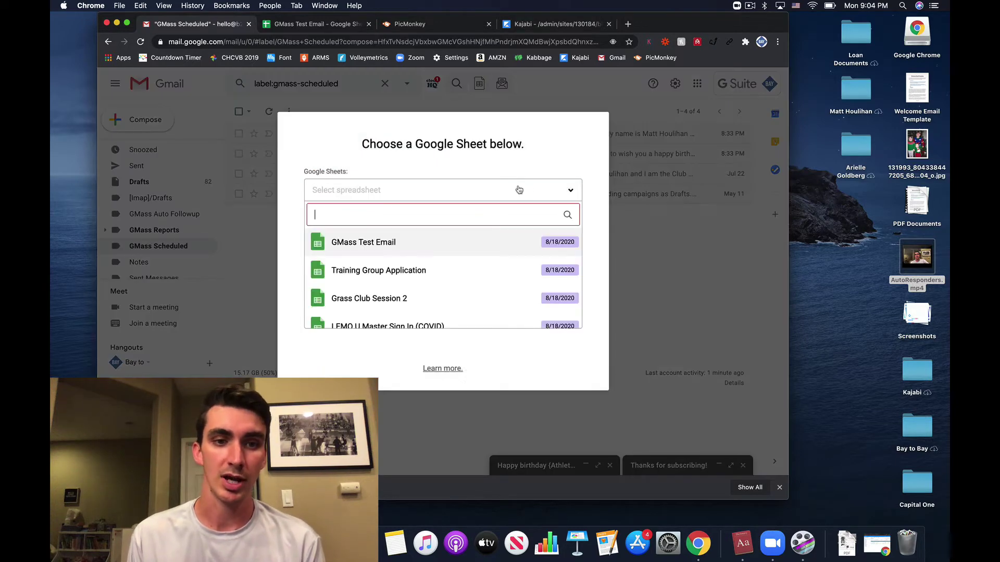
click(413, 243)
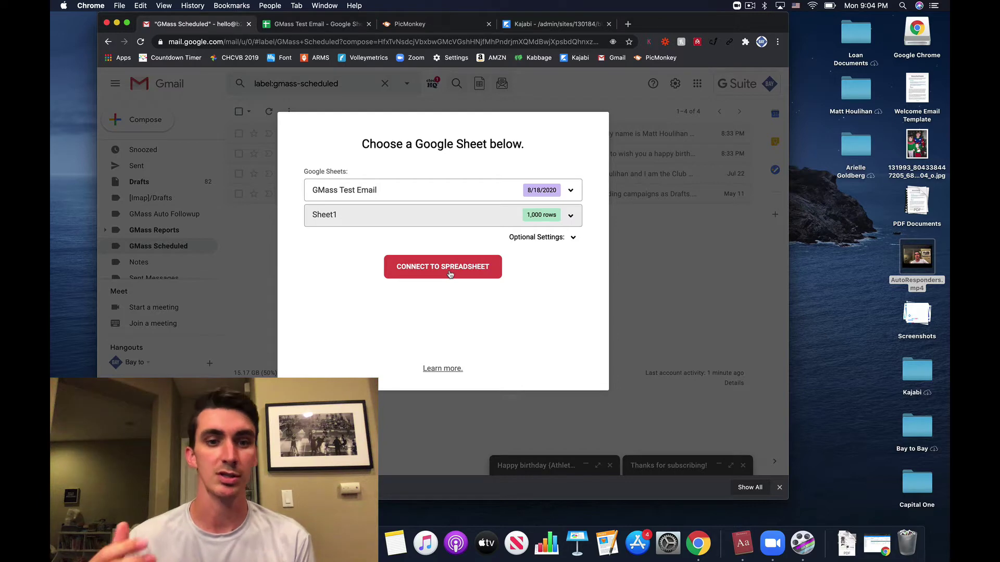
click(450, 274)
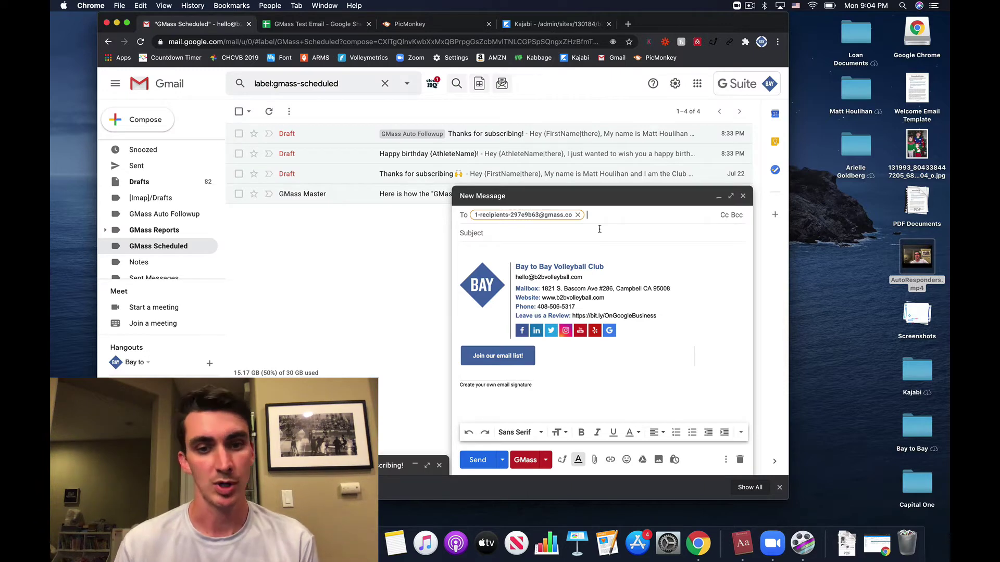
Step: Switch to the GMass Test Email sheet and review the first contact's e-mail and first name
click(308, 28)
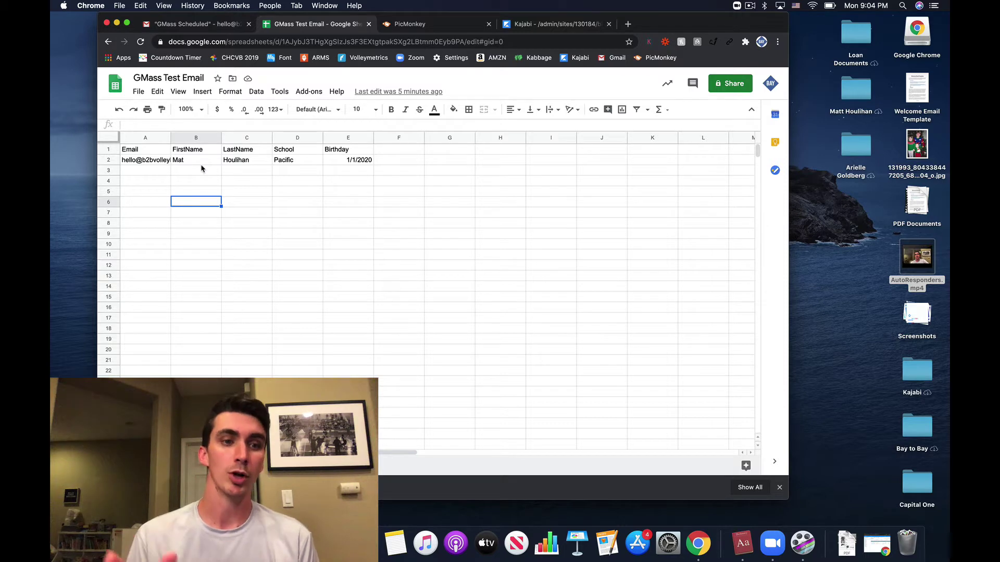
click(150, 164)
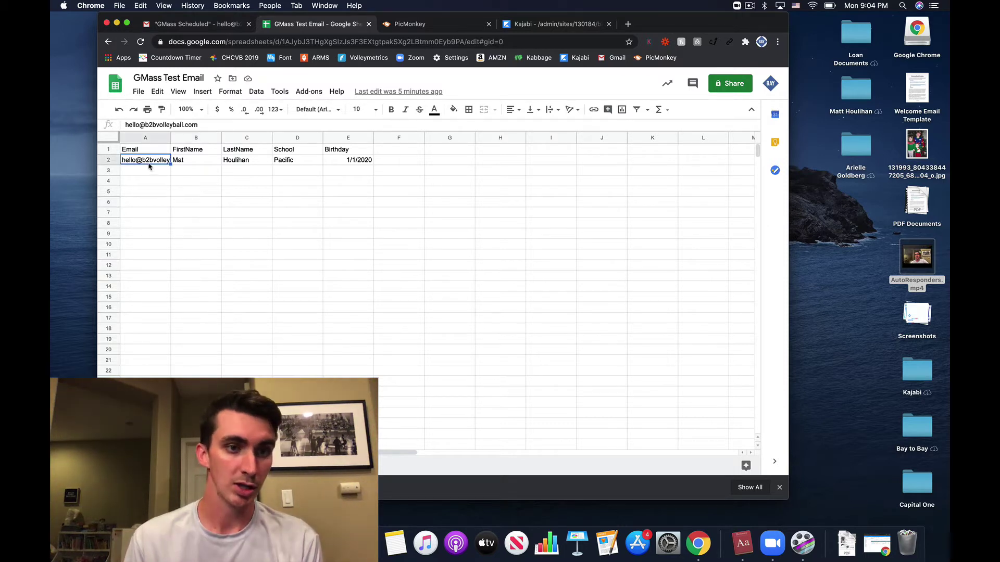
click(198, 161)
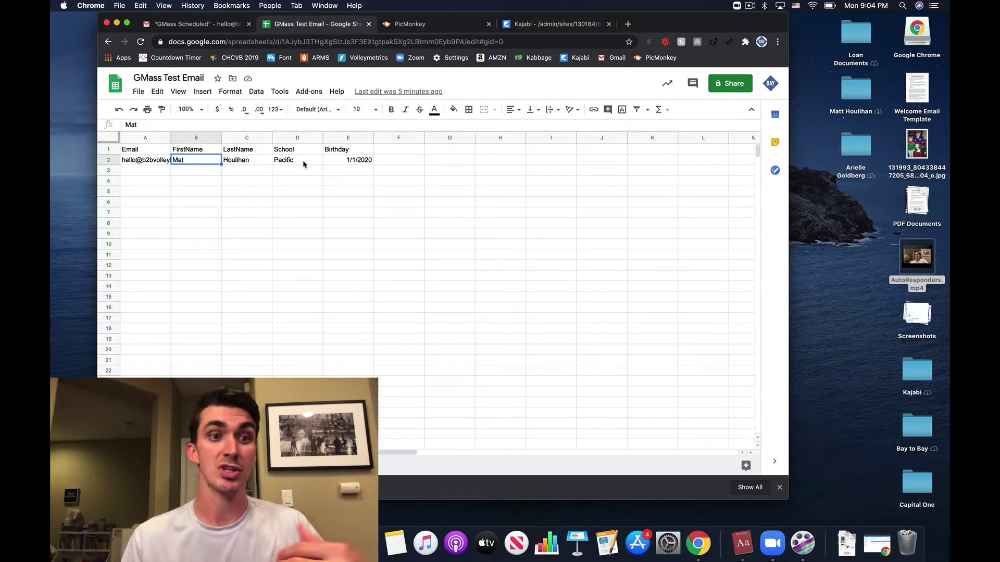
Step: Fill row 3 with a contact's e-mail, first and last name, school Princeton and birthday 1/1/2020
click(154, 174)
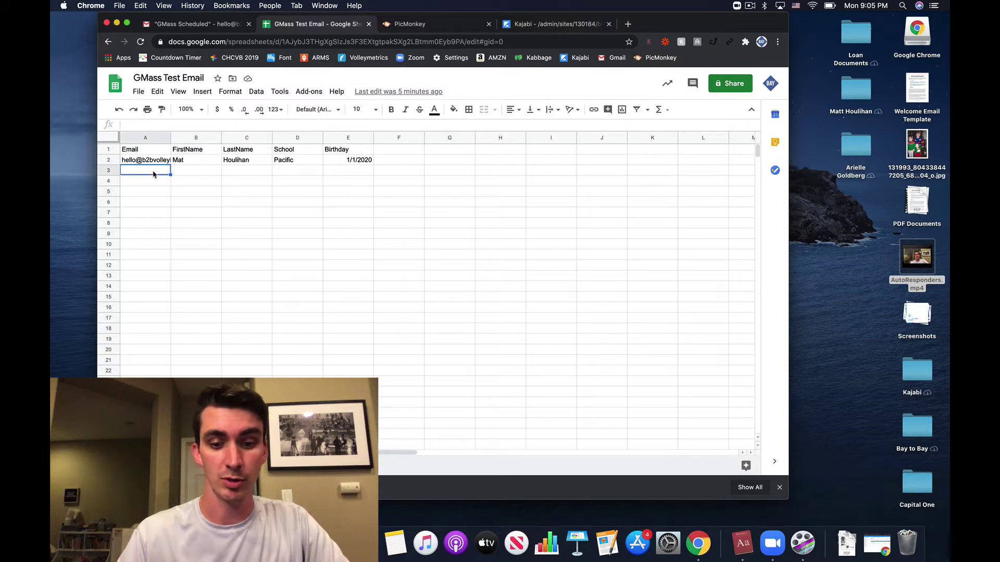
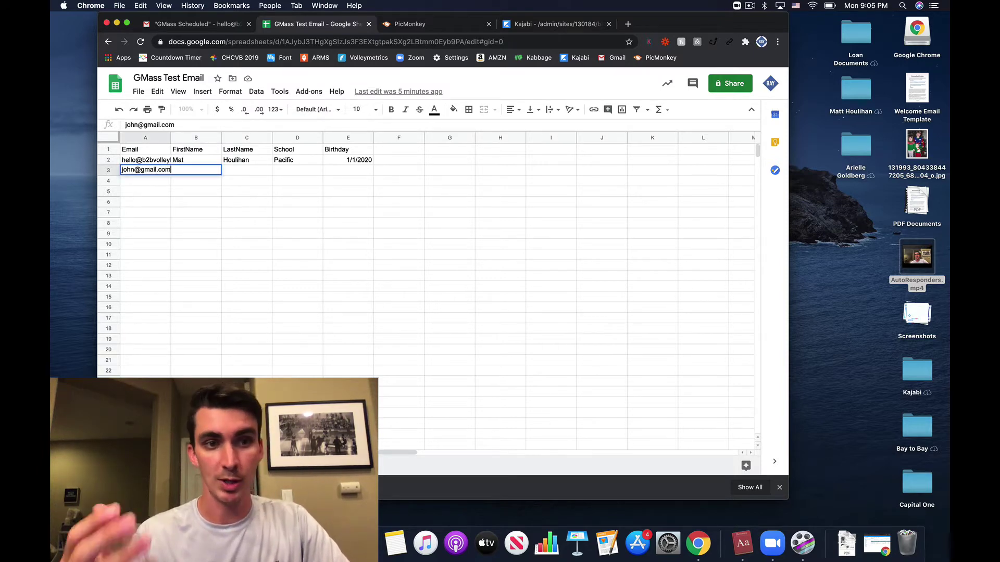
key(Tab)
text(John)
key(Tab)
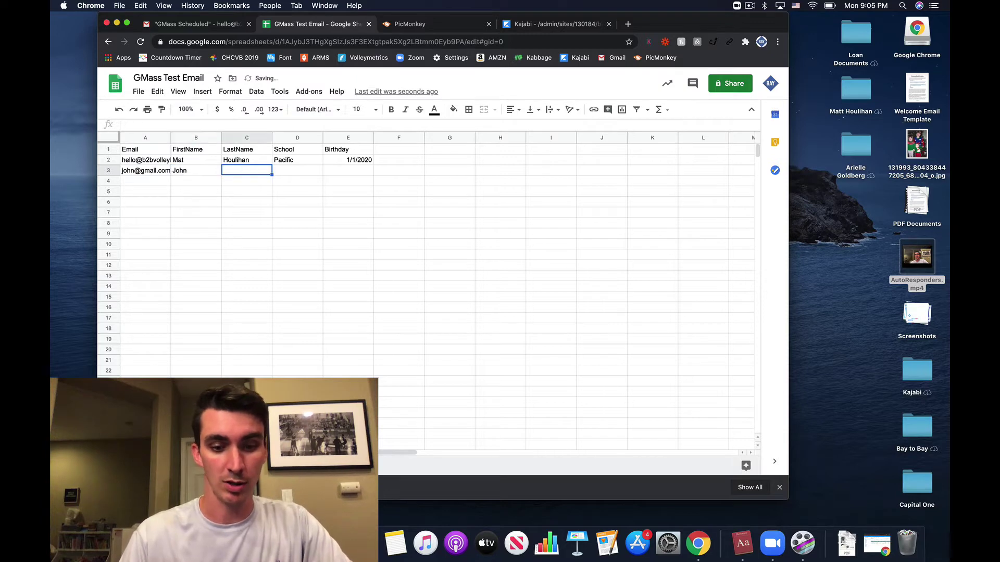
text(Smith)
key(Tab)
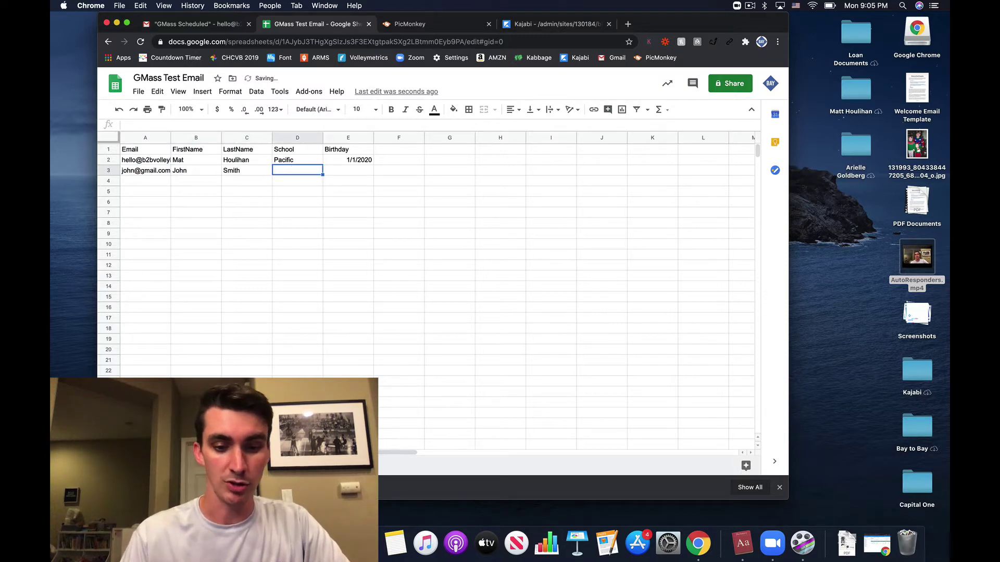
text(Princeton)
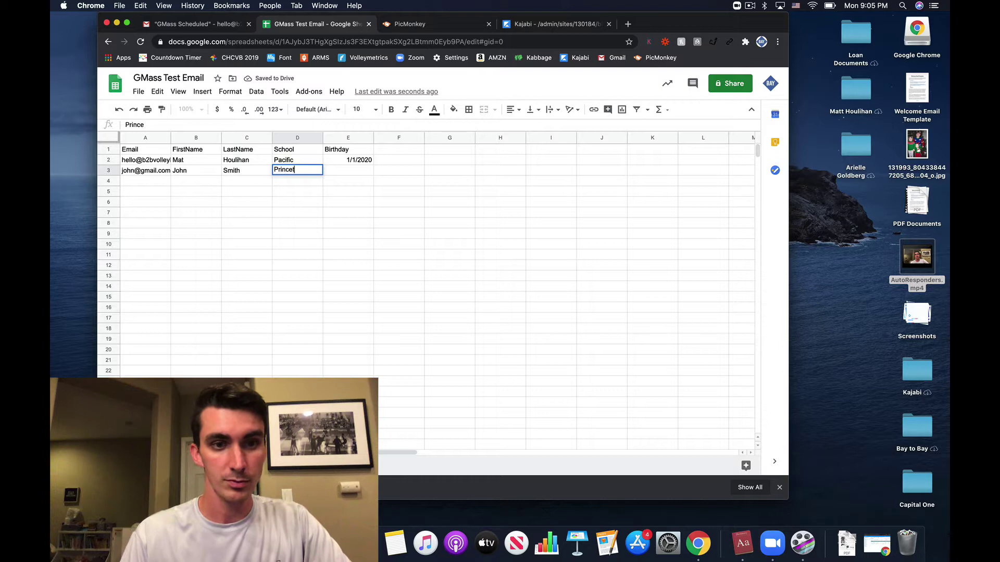
key(Tab)
text(1/)
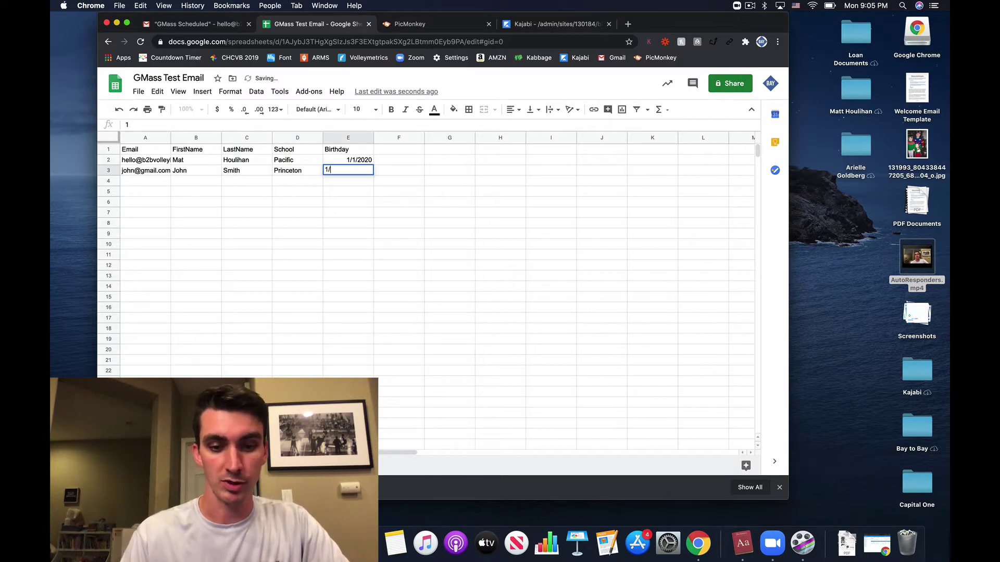
text(1/2020)
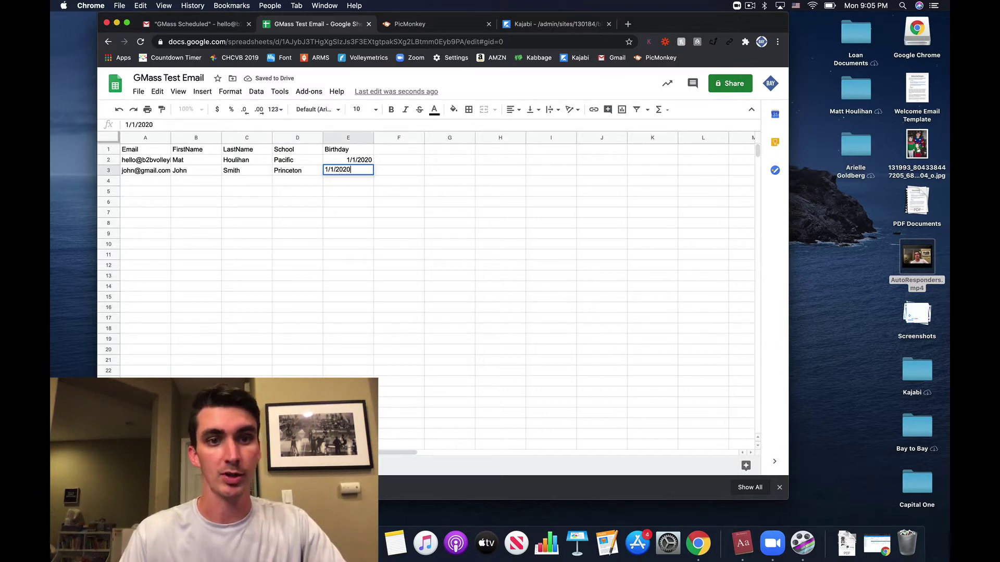
key(Return)
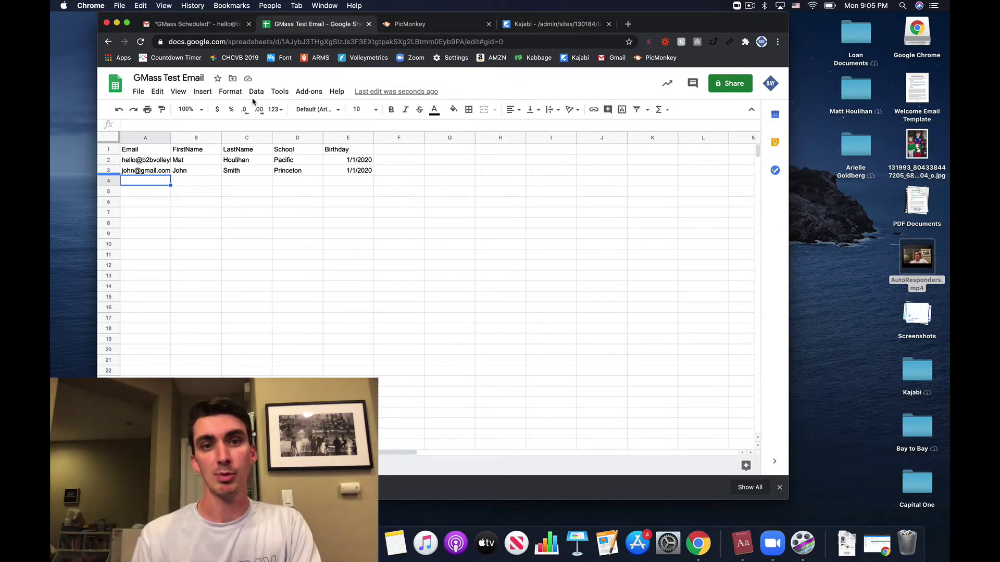
Step: Back in the Gmail draft, start the body with 'Hey'
click(191, 25)
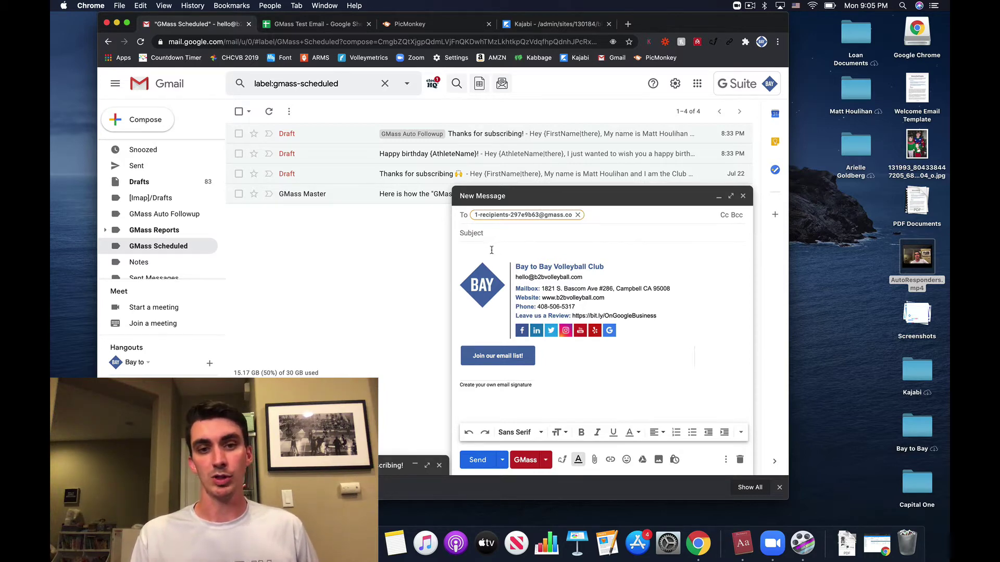
click(490, 251)
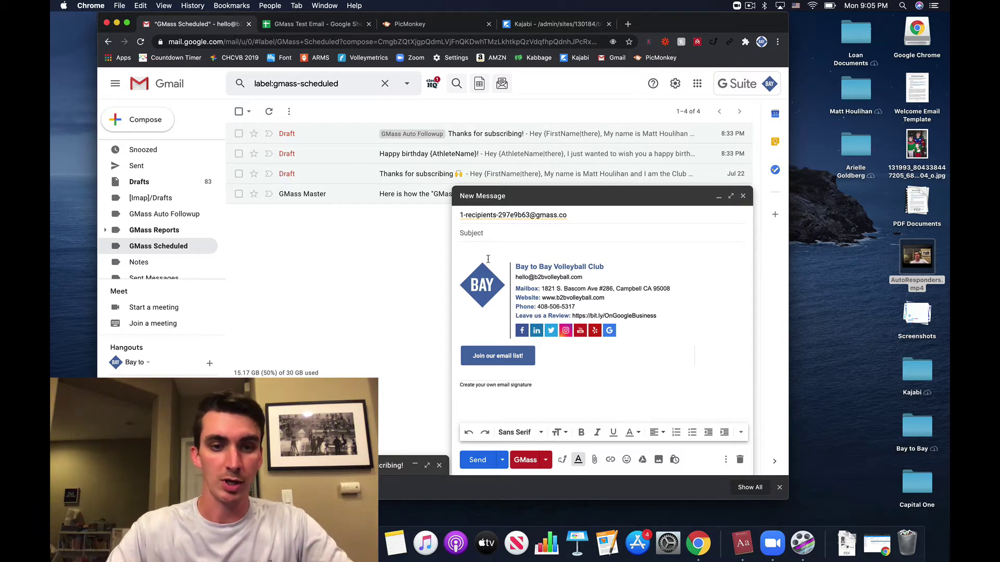
text(Hey)
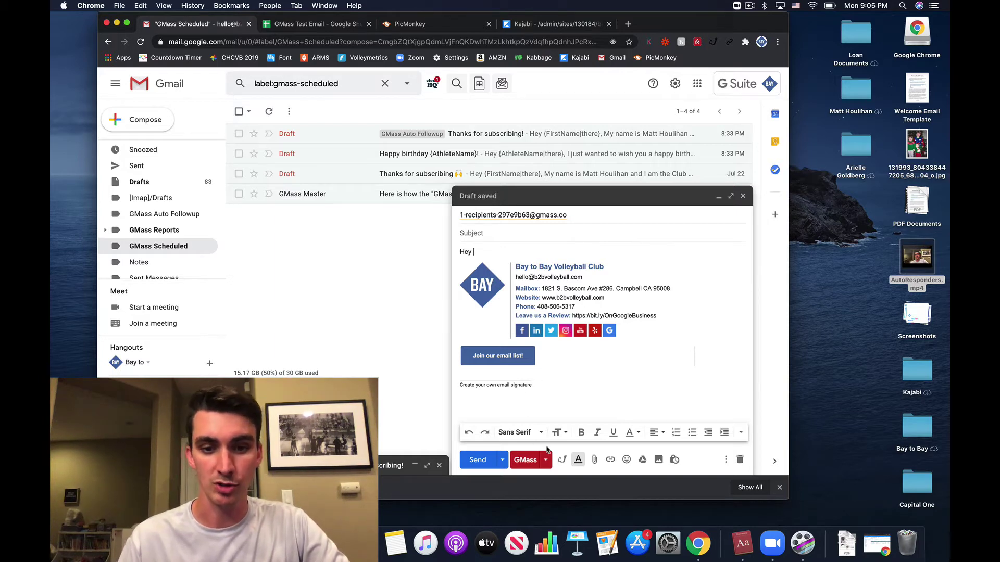
Step: Insert the FirstName merge field from GMass Personalize after 'Hey'
click(547, 462)
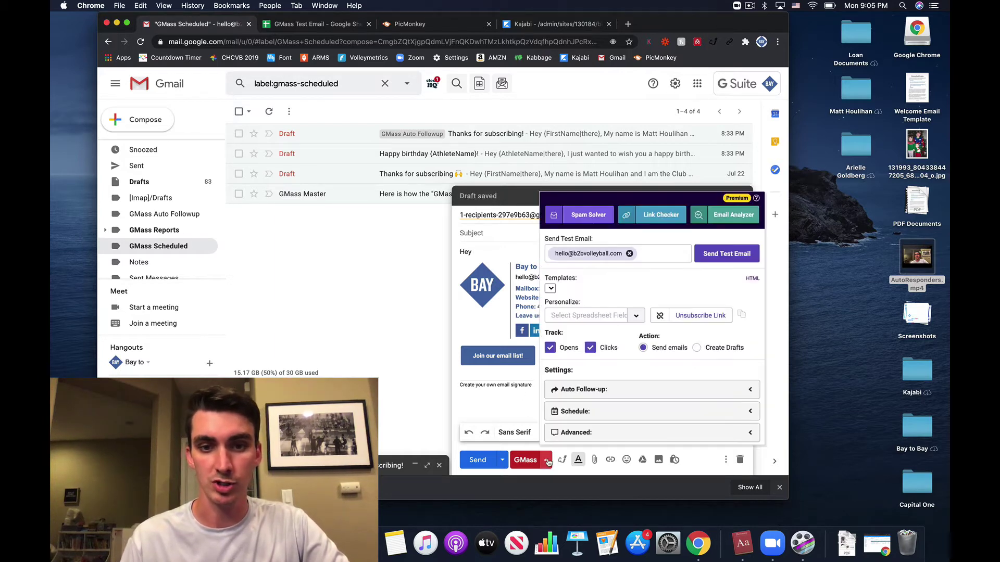
click(607, 322)
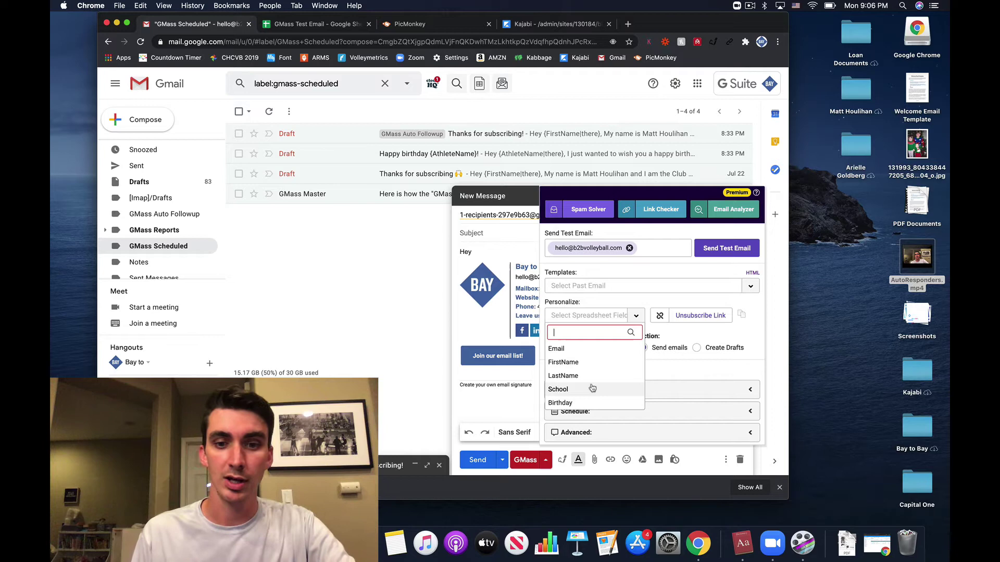
click(575, 362)
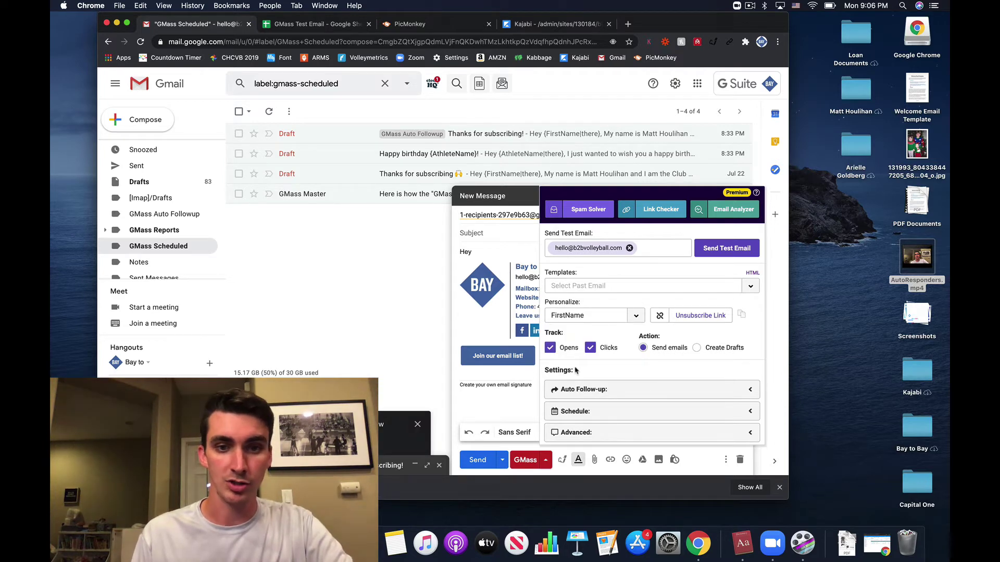
click(491, 249)
text({FirstName})
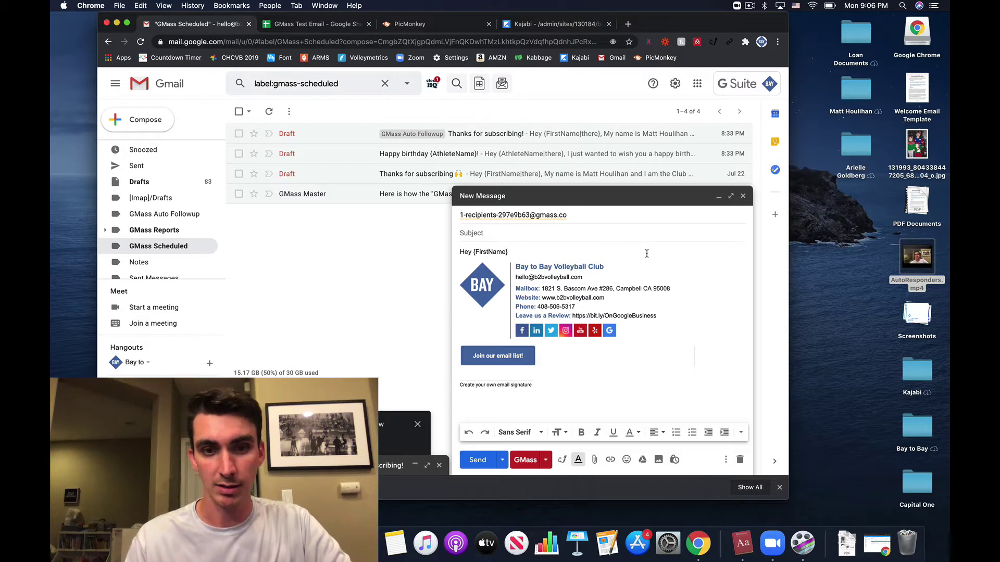
Step: Make the greeting read 'Hey {FirstName|there},' so it falls back to 'there'
text(,)
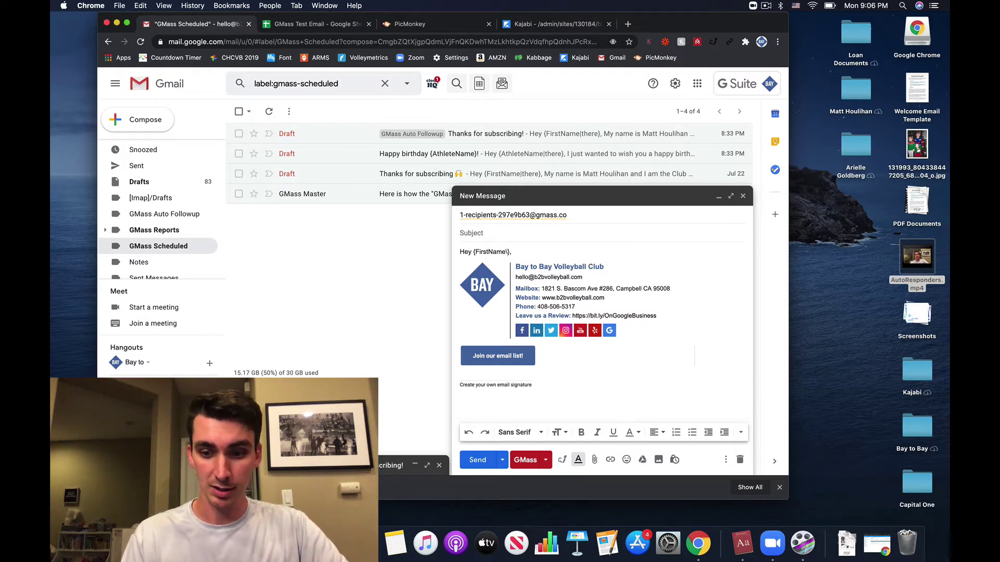
click(507, 252)
text(|there)
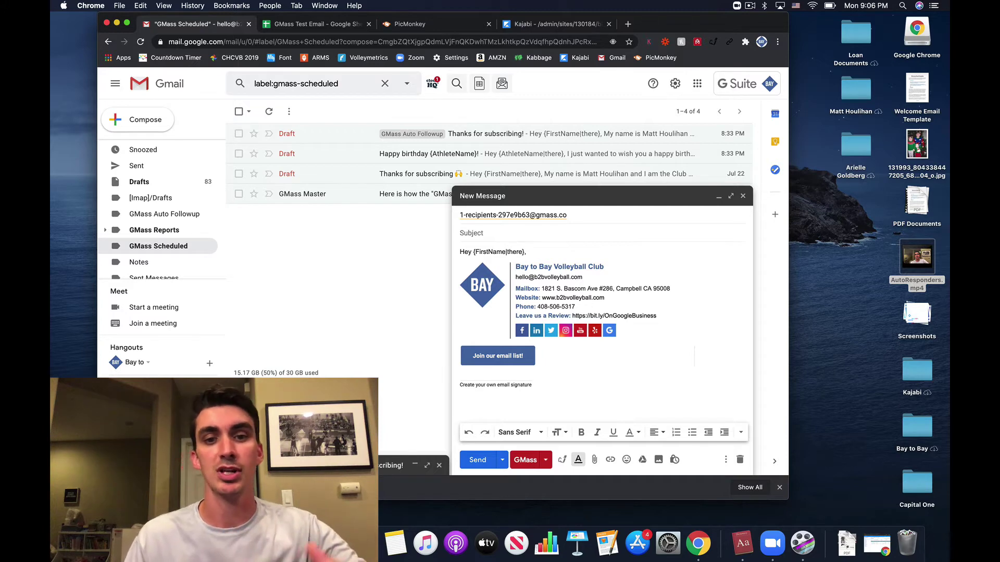
click(564, 252)
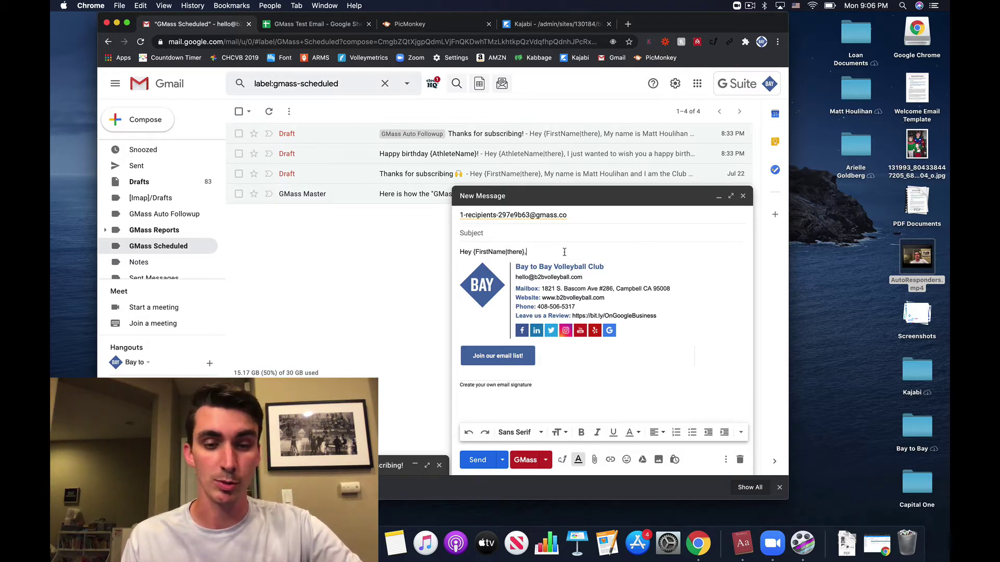
Step: Write the tryouts-in-2-weeks registration note, a questions line and a sign-off
key(Return)
key(Return)
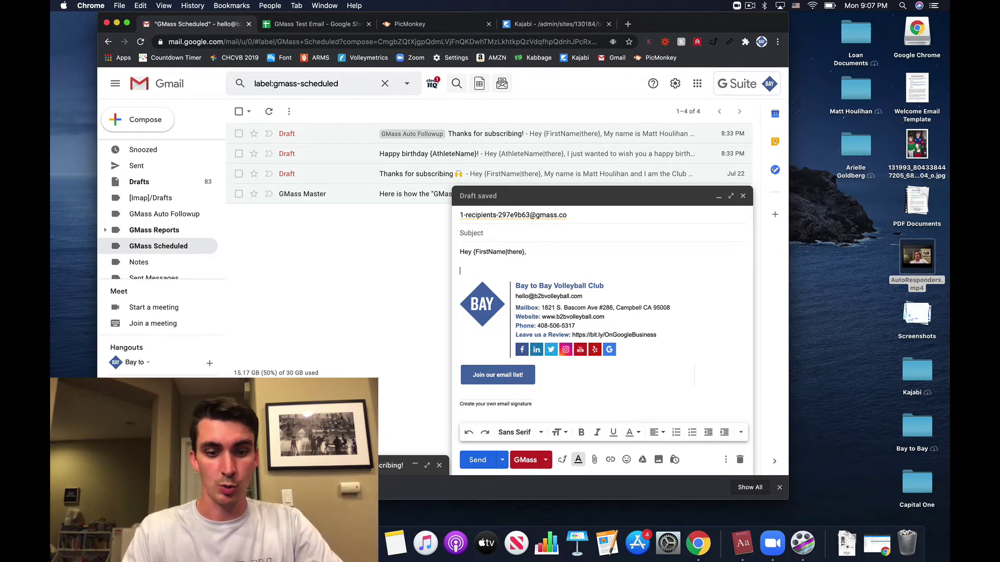
text(Just wanted t)
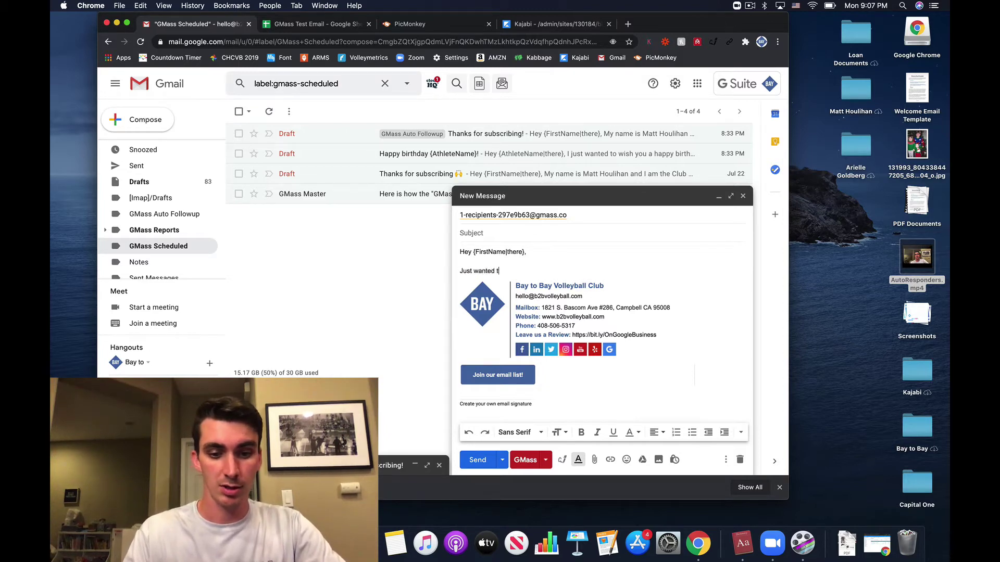
text(o let you know about)
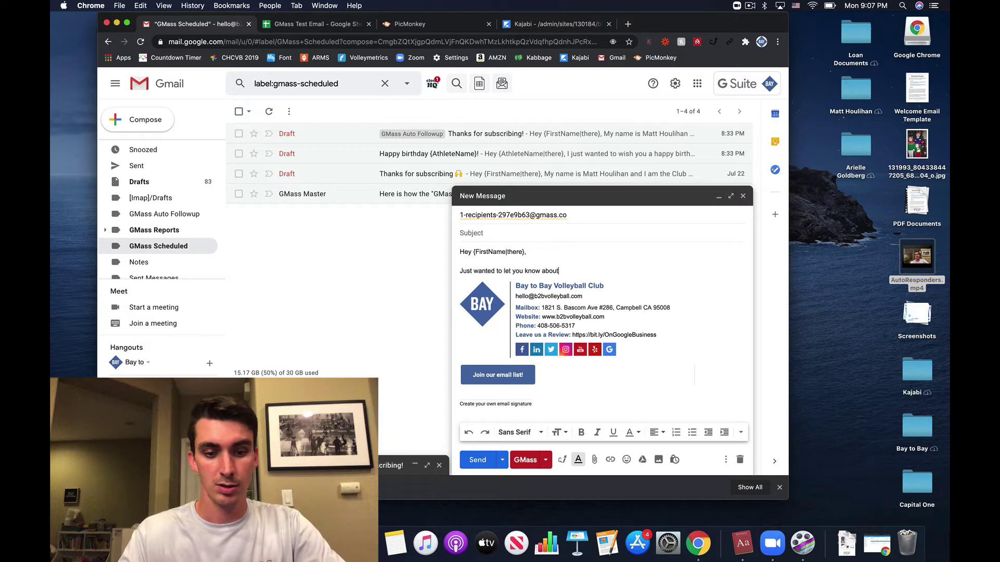
text( tryouts coming up)
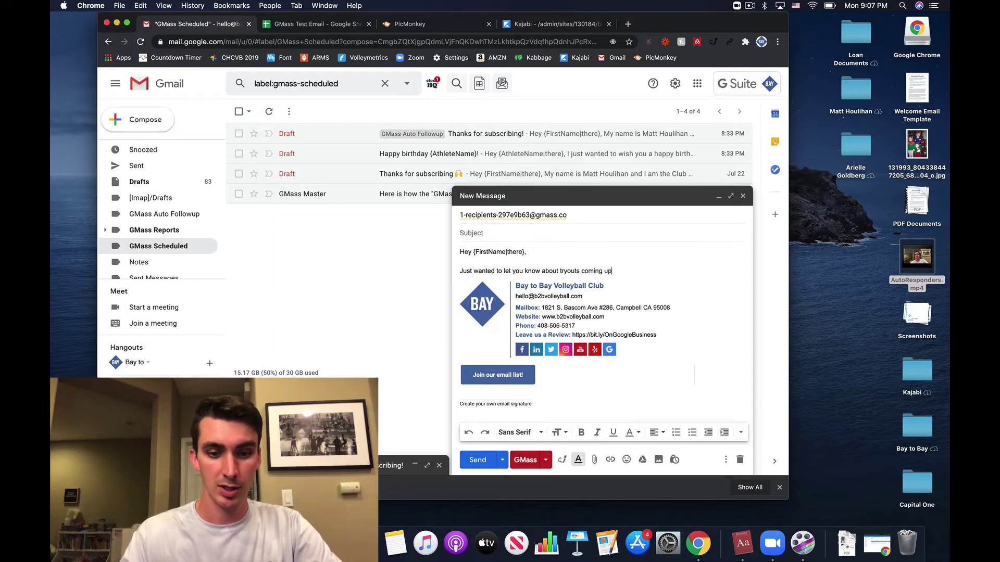
text( in 2 week)
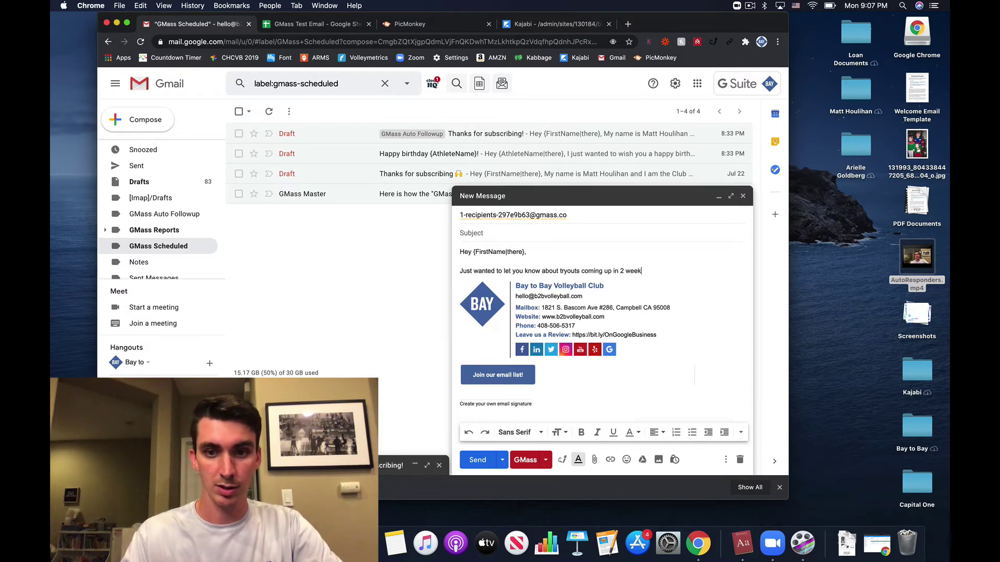
text(s. Here is )
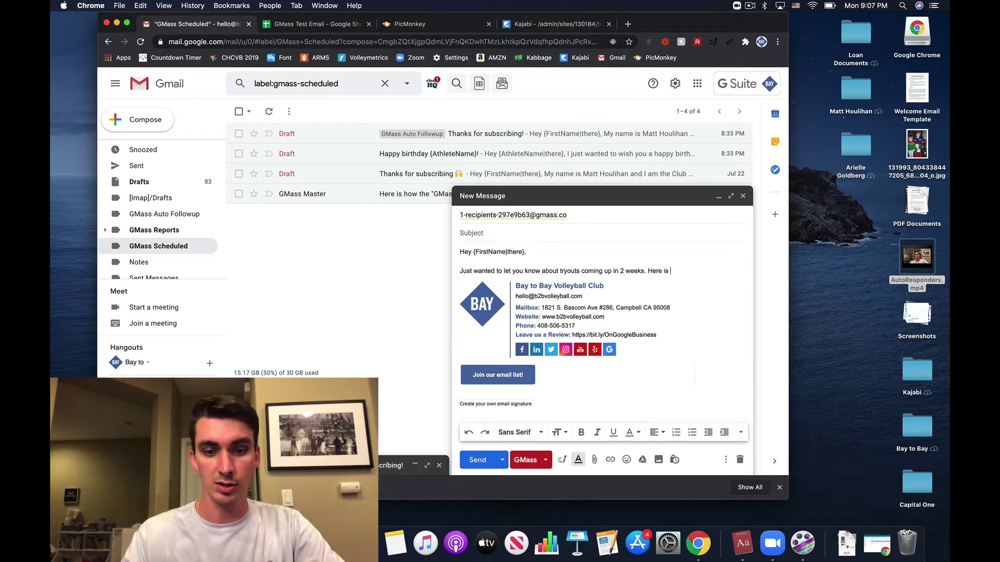
text(the link for registreation)
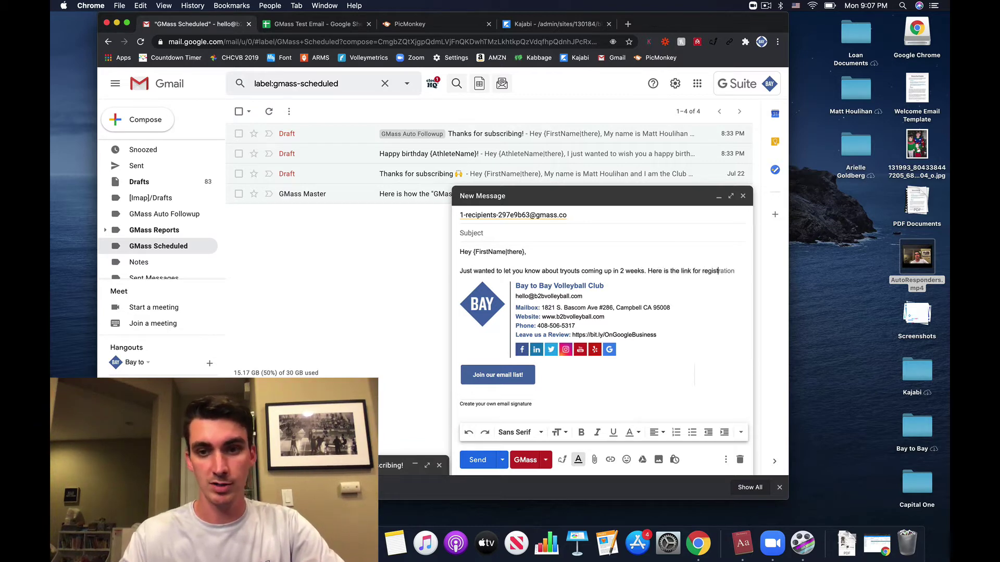
key(BackSpace)
key(BackSpace)
key(BackSpace)
key(BackSpace)
key(BackSpace)
key(BackSpace)
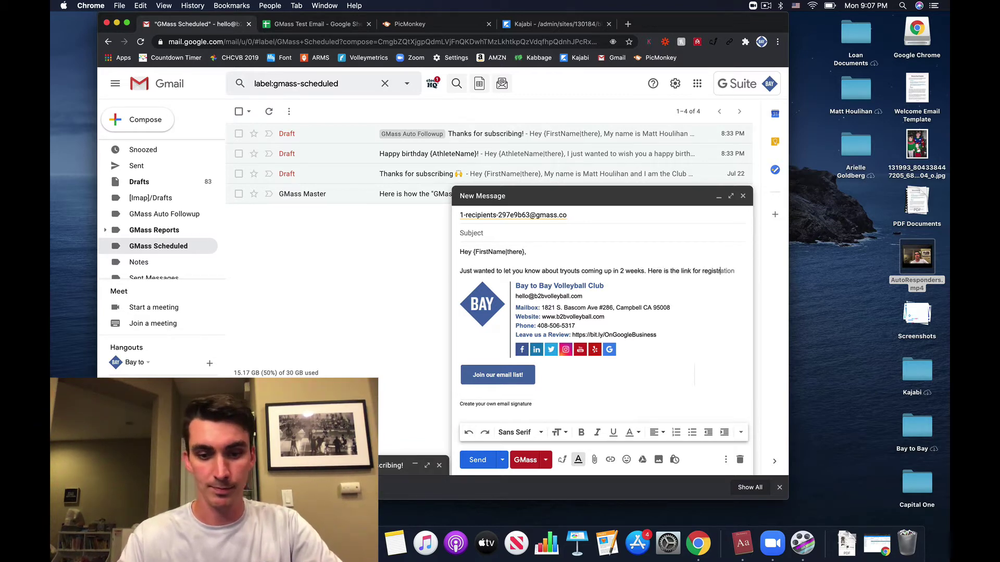
text(ation.)
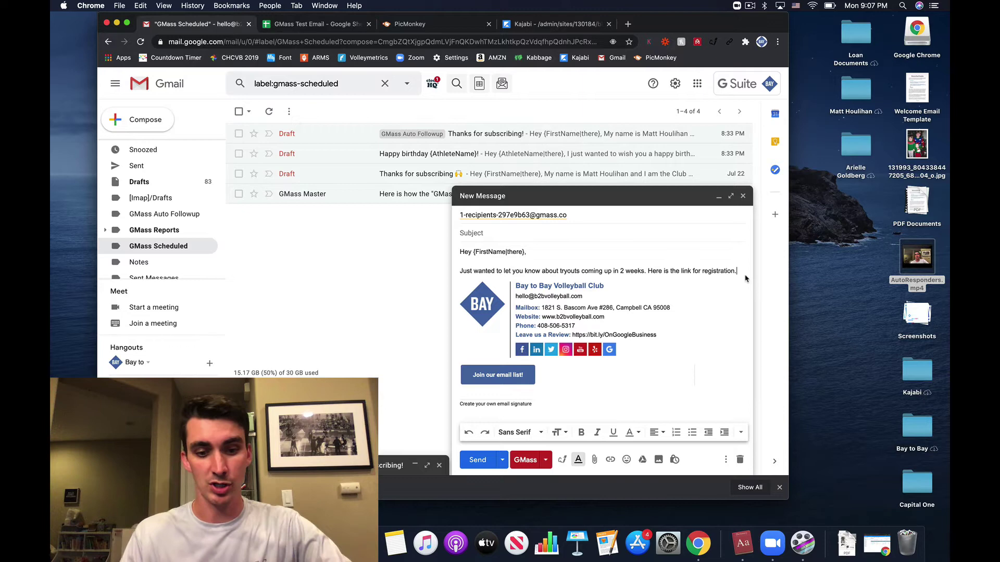
key(Return)
key(Return)
text(Let)
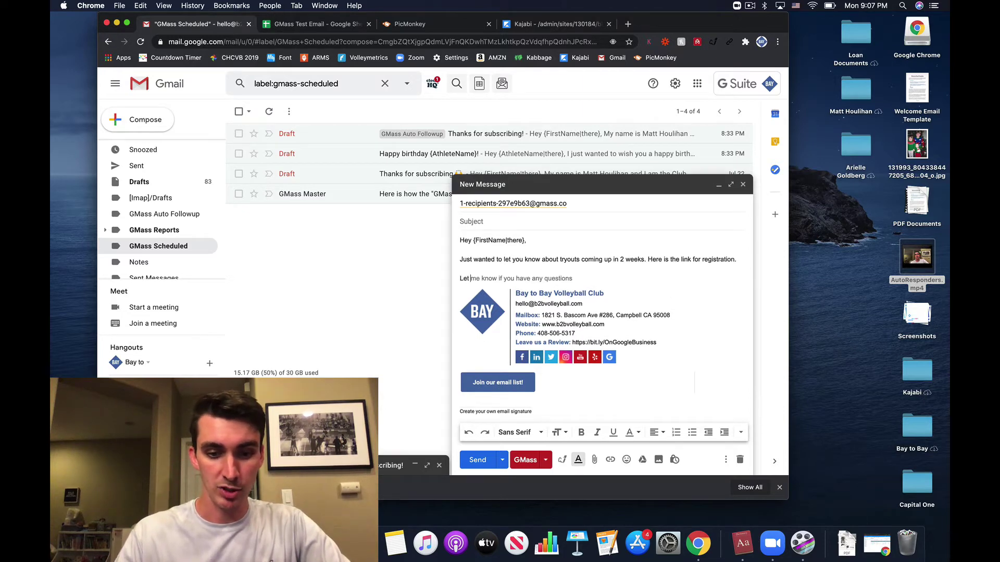
text( me know if you h)
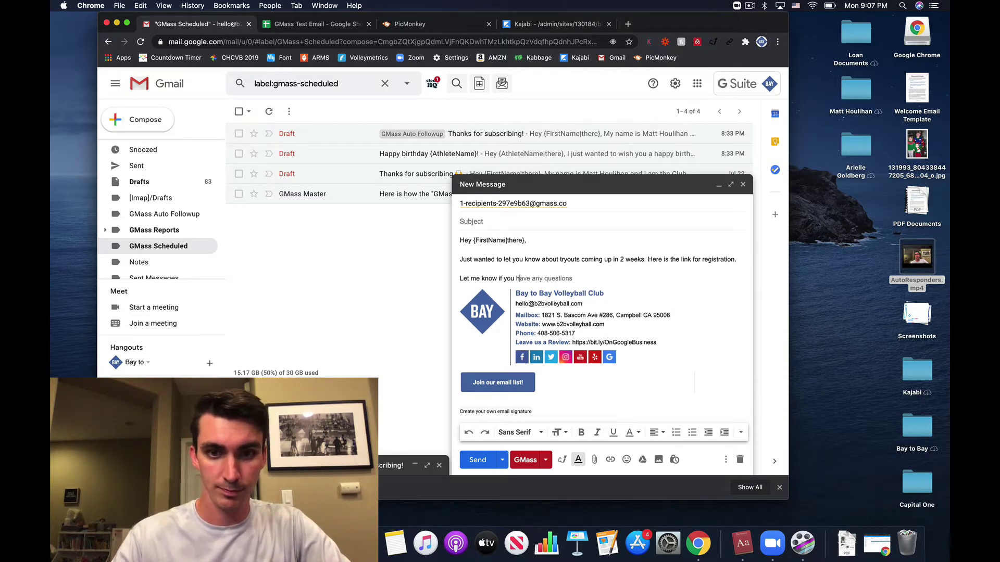
text(ave any questions.)
key(Return)
key(Return)
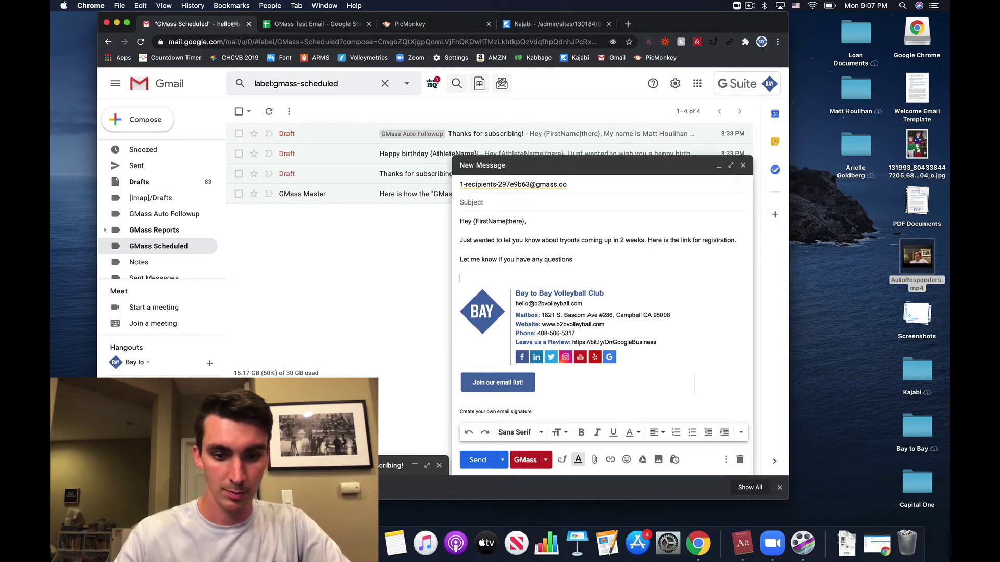
text(-Matt)
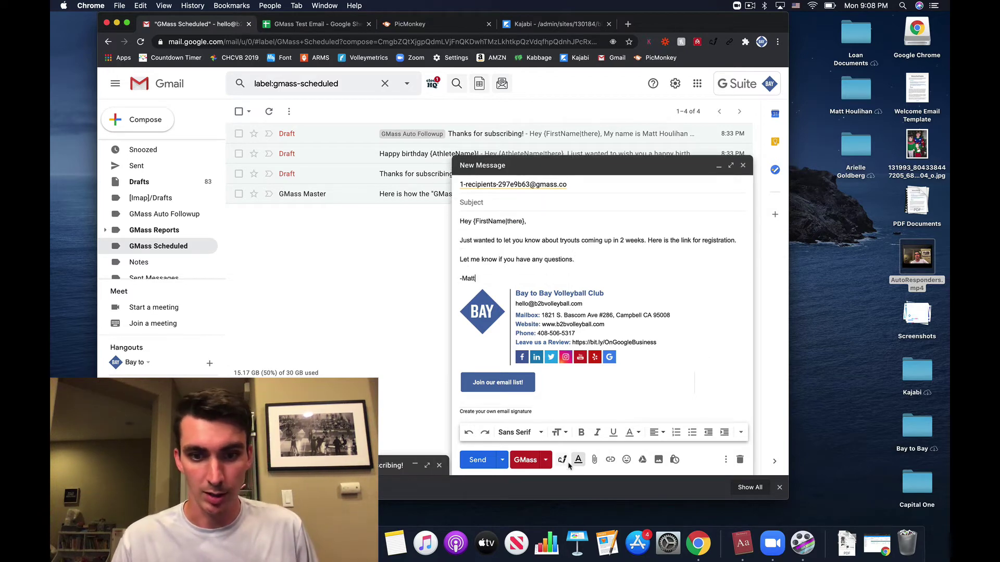
Step: Enable a GMass Stage 1 auto follow-up sent after 2 days if there's No Reply
click(545, 460)
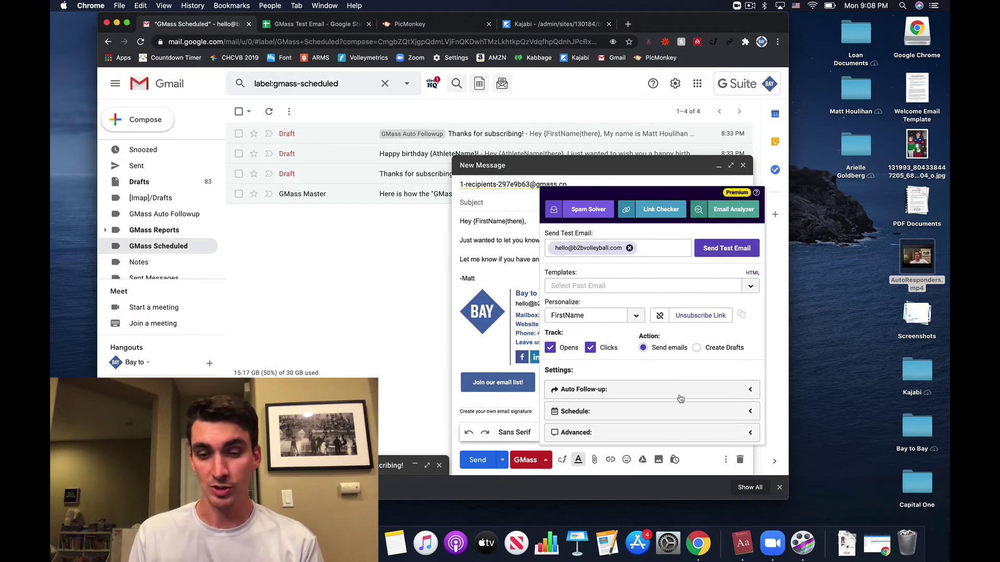
click(708, 391)
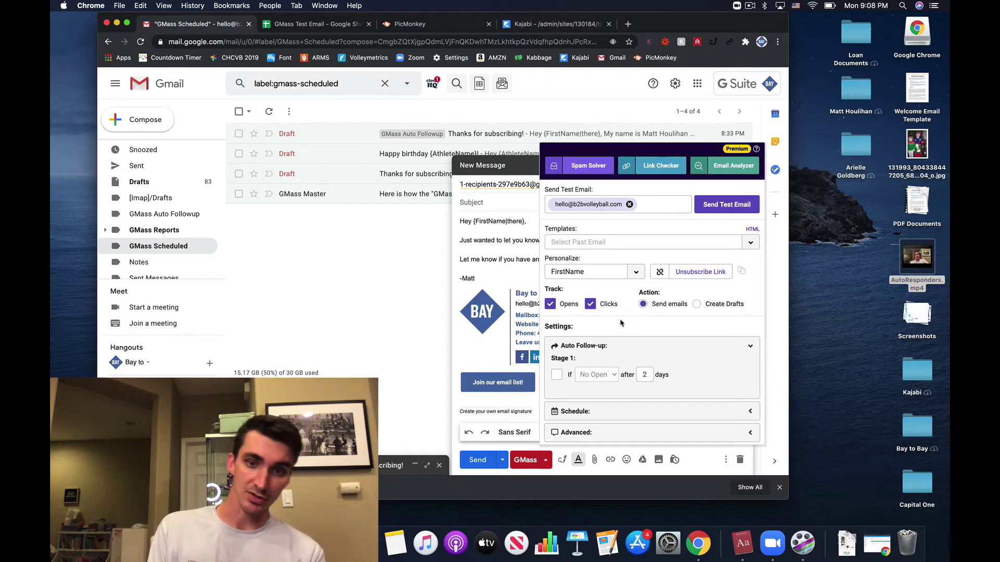
click(556, 376)
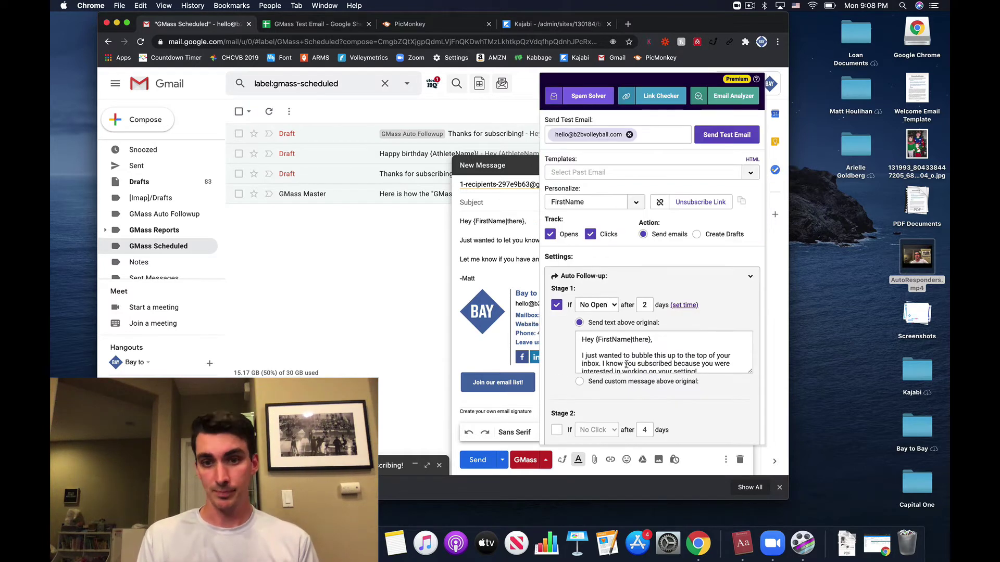
click(610, 307)
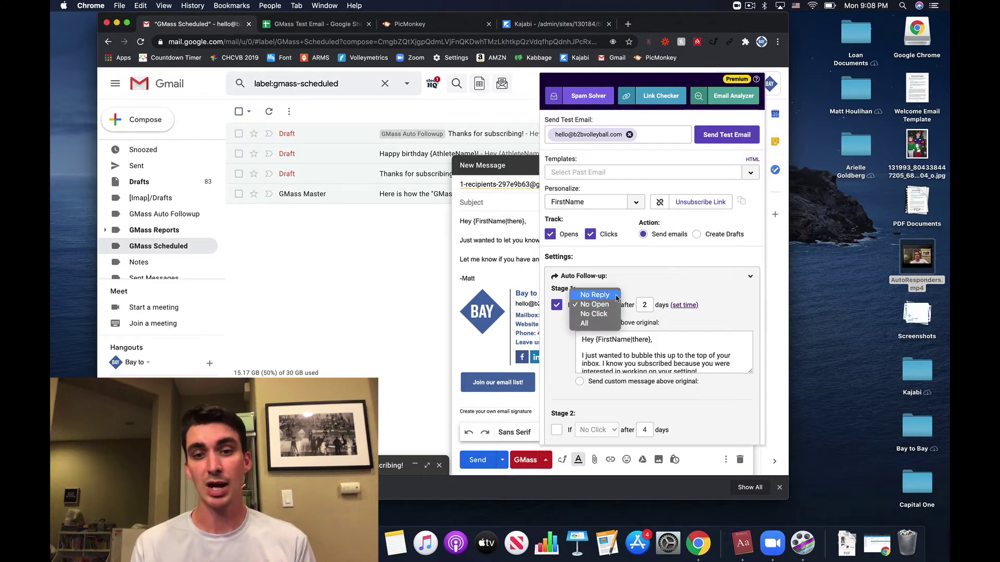
click(615, 295)
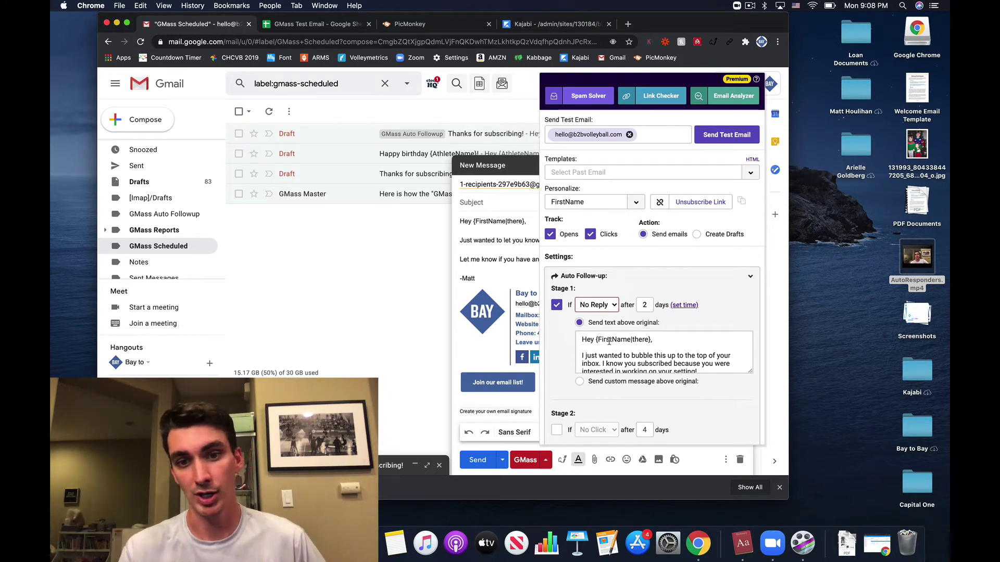
drag(581, 355, 653, 369)
click(651, 359)
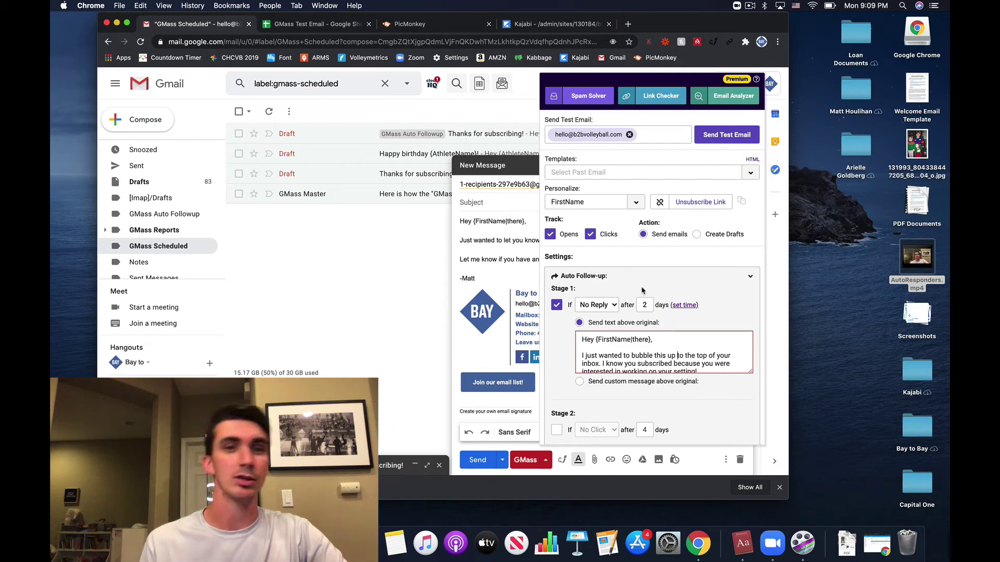
click(604, 306)
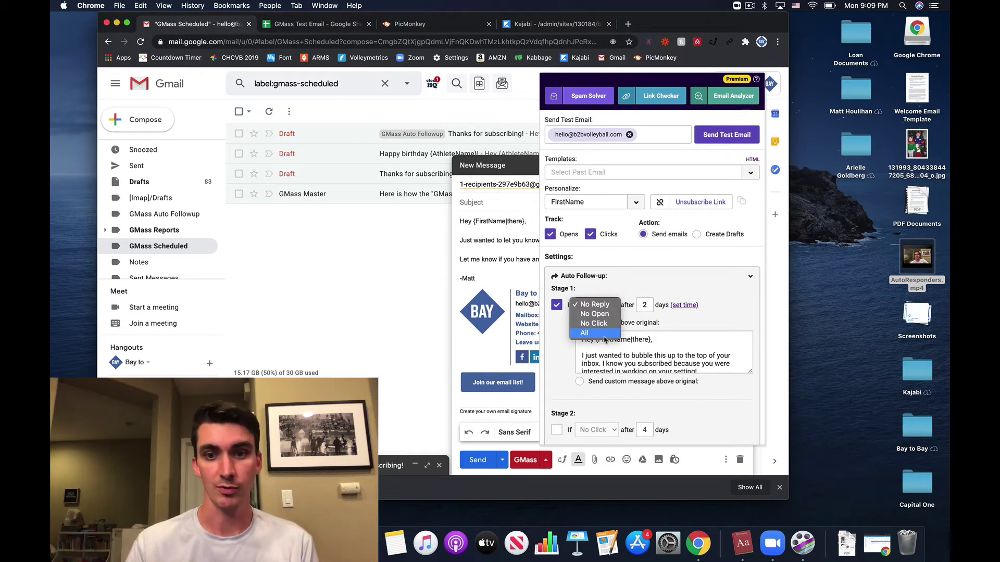
click(613, 255)
scroll(599, 313, down, 3)
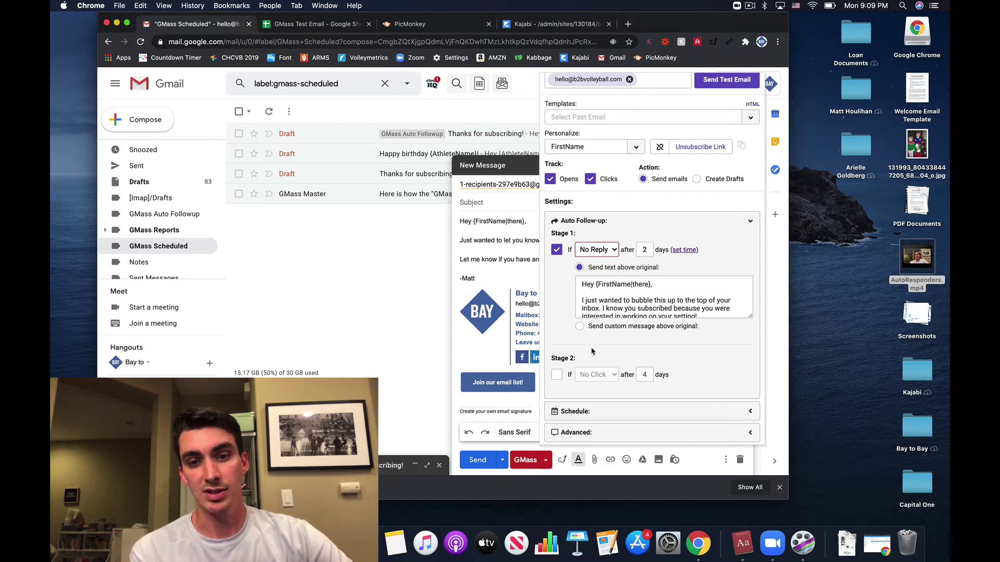
Step: Keep the GMass send time at Now and reveal the Advanced sending options
click(625, 410)
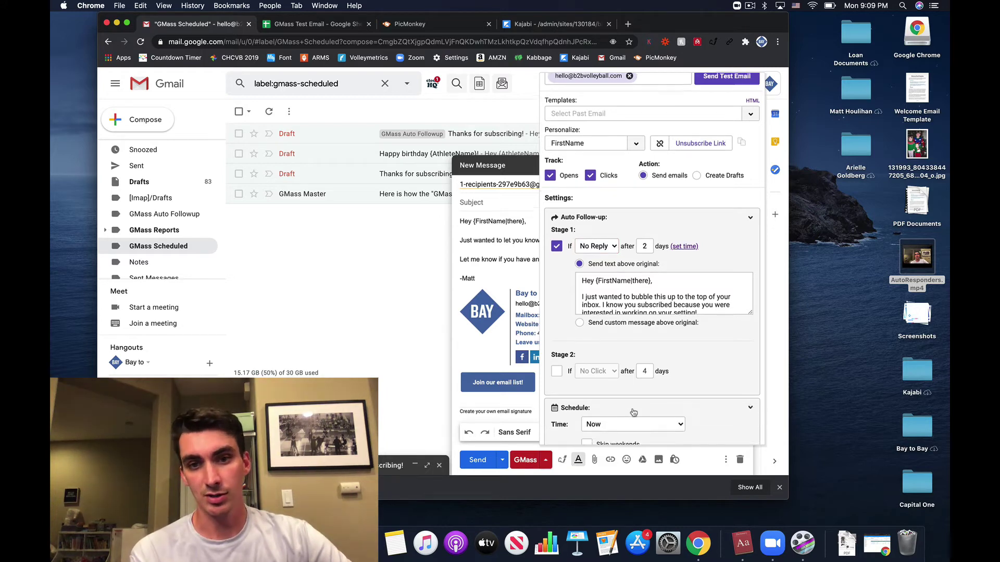
scroll(630, 411, down, 3)
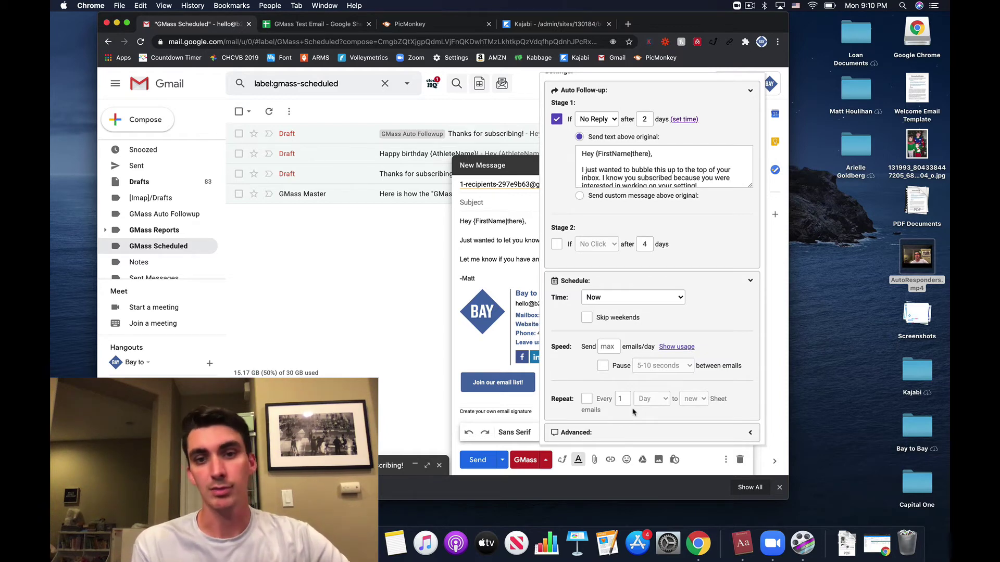
click(608, 301)
click(729, 314)
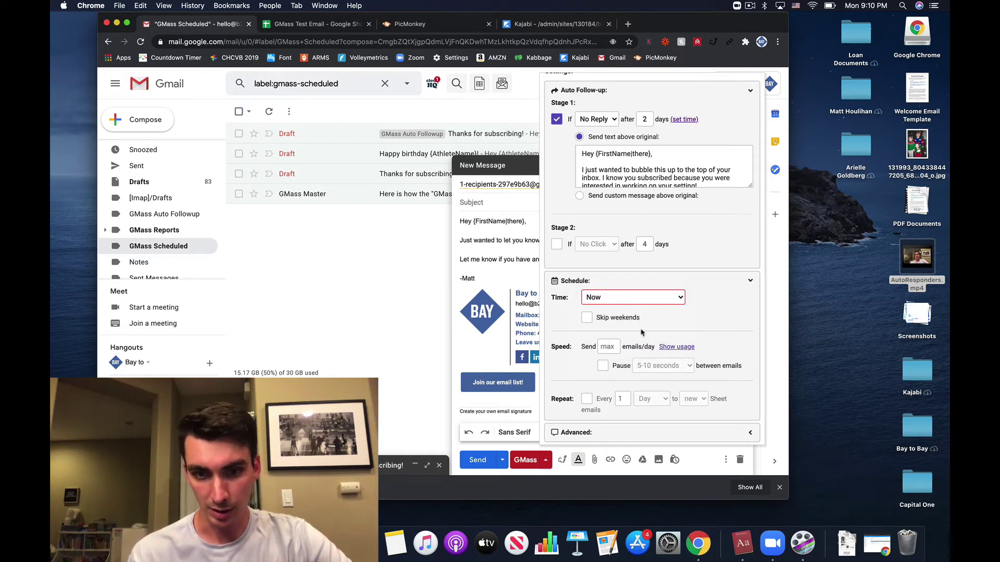
click(582, 432)
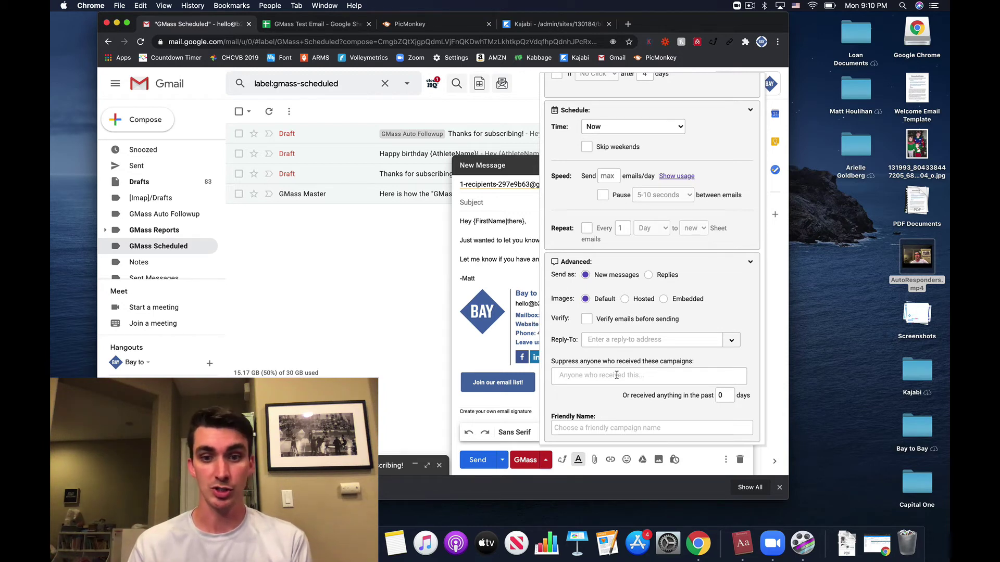
click(617, 375)
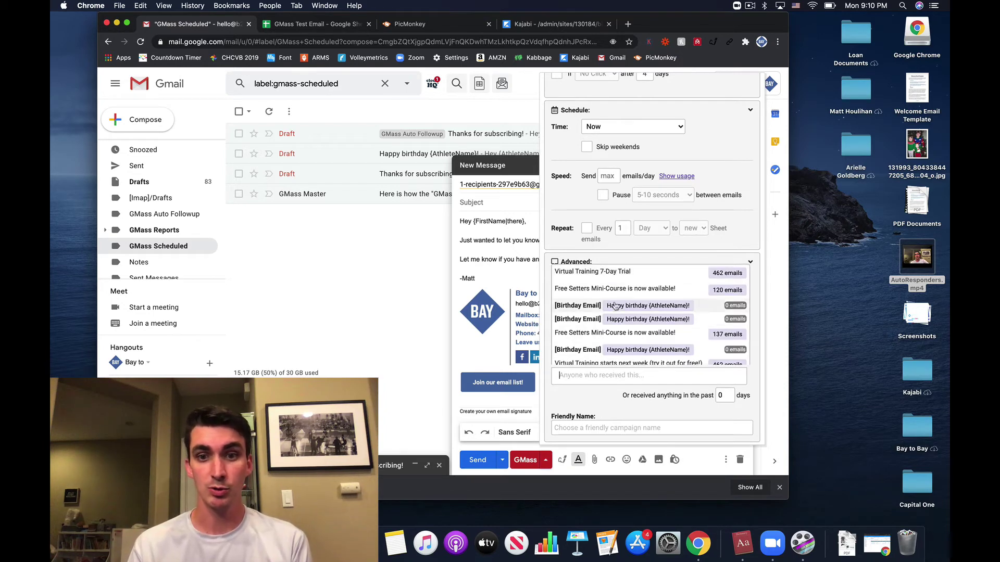
click(707, 254)
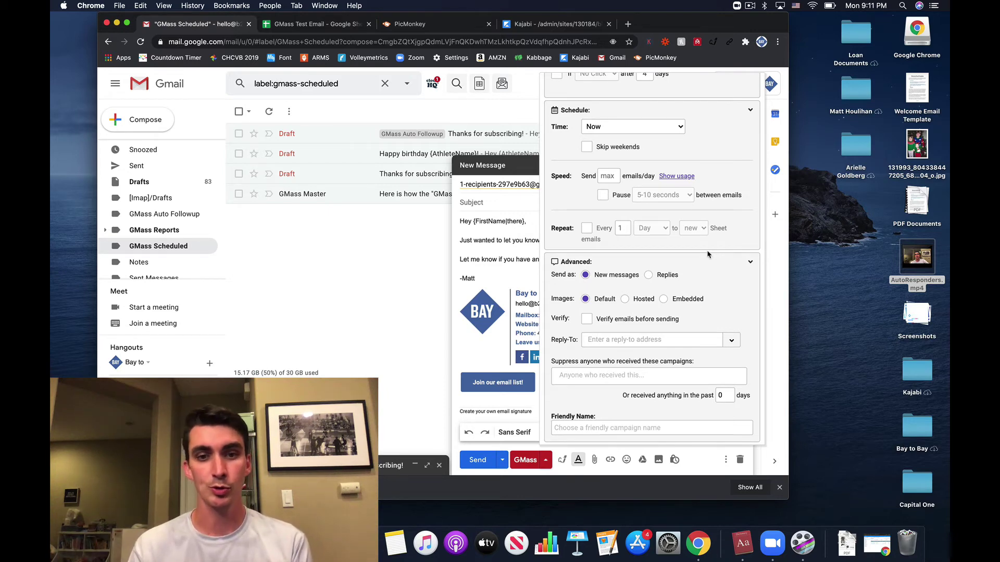
Step: Collapse the Advanced options and close the GMass settings panel
click(672, 259)
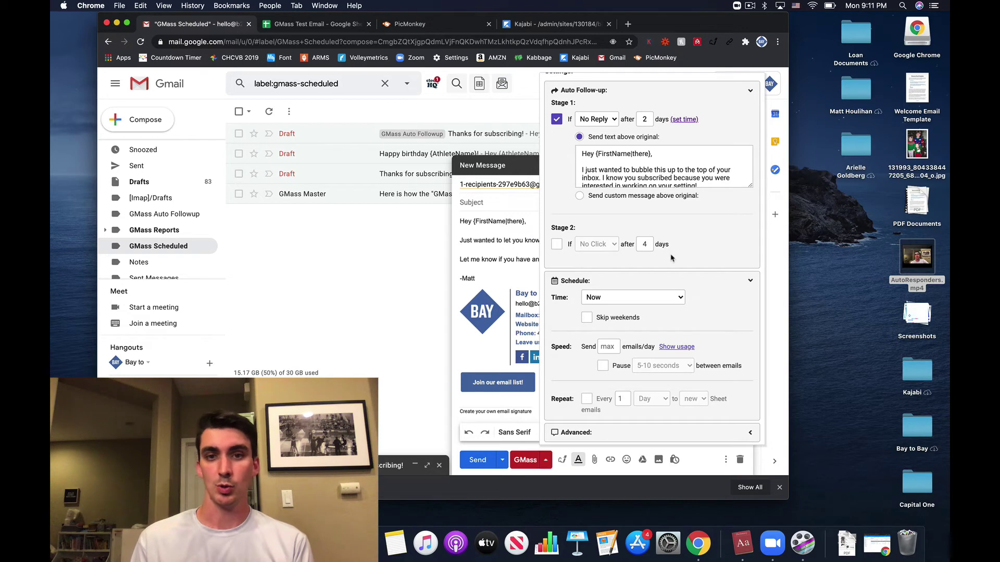
click(517, 254)
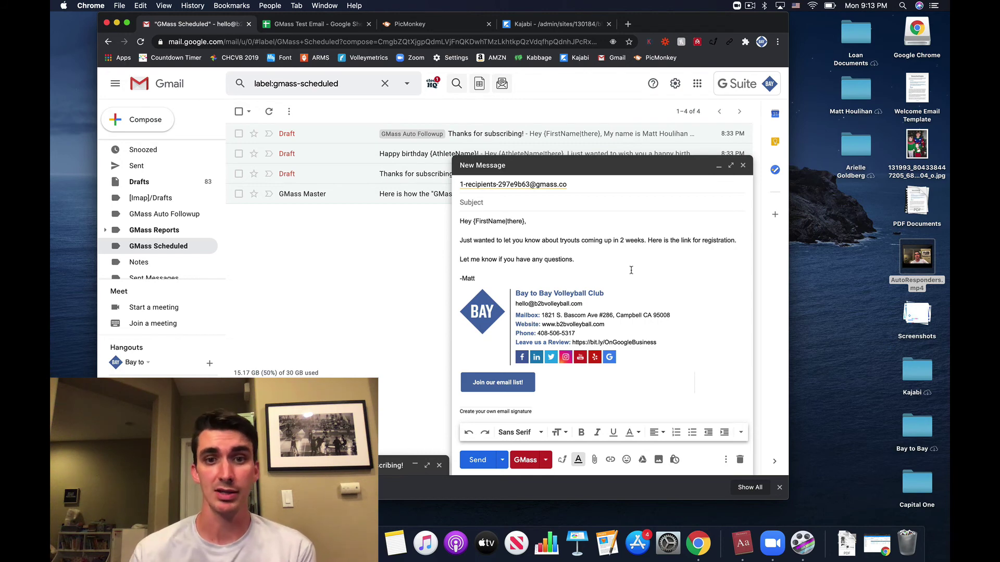
Step: Minimize the tryouts draft and open the 'Happy birthday {AthleteName}!' scheduled draft
click(569, 167)
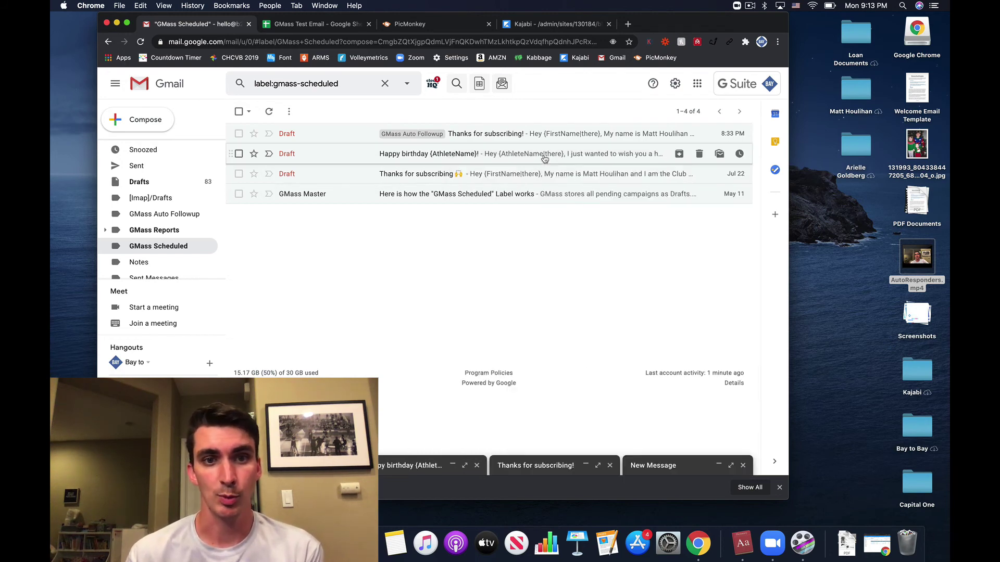
click(544, 155)
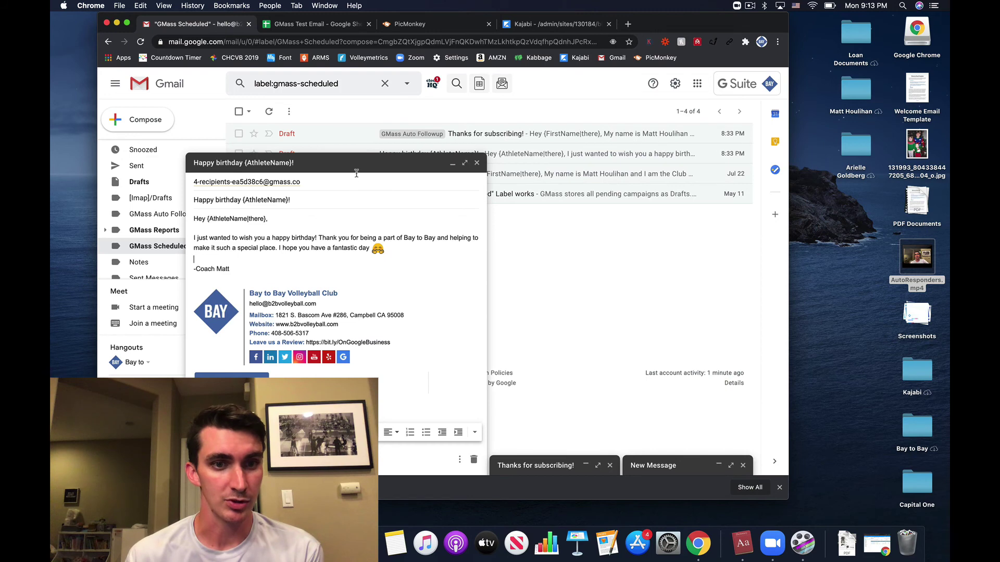